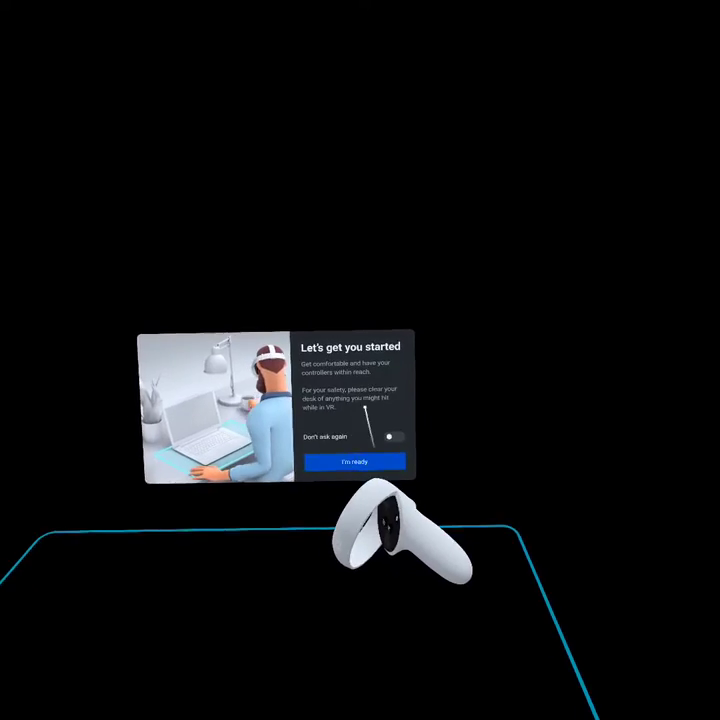
Confirm 'I'm ready' on the safety notice so the lakeside office loads.
{"action": "left_click", "coordinate": [385, 450]}
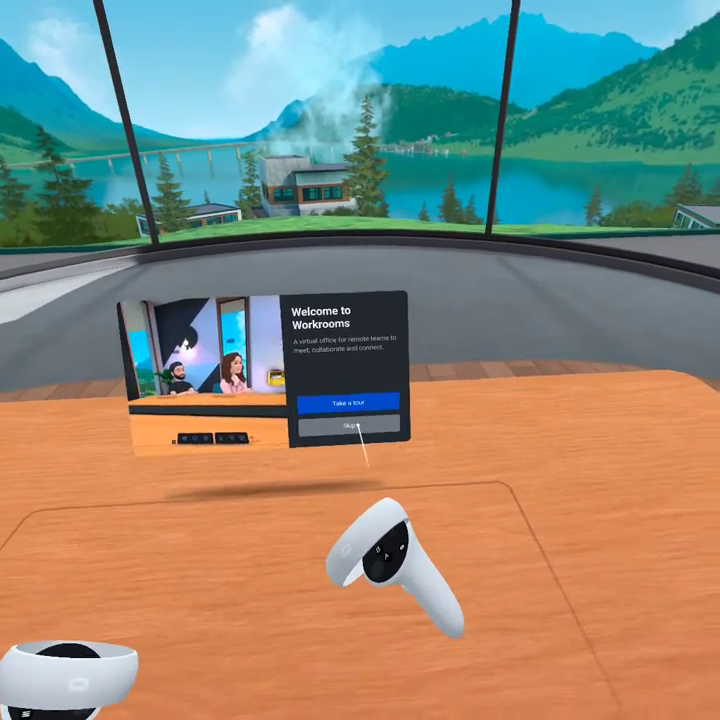
Skip the welcome tour and allow microphone and photos, media and files access.
{"action": "left_click", "coordinate": [352, 426]}
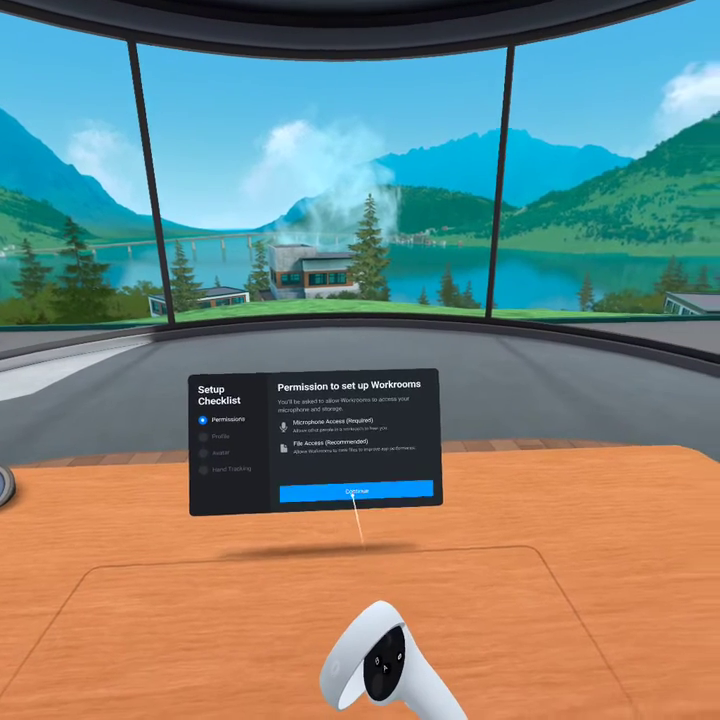
{"action": "left_click", "coordinate": [362, 492]}
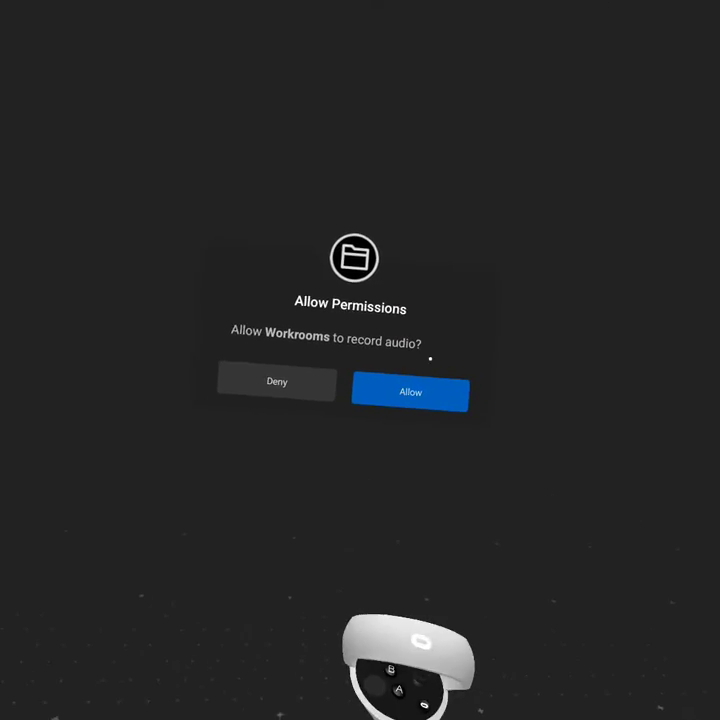
{"action": "left_click", "coordinate": [400, 375]}
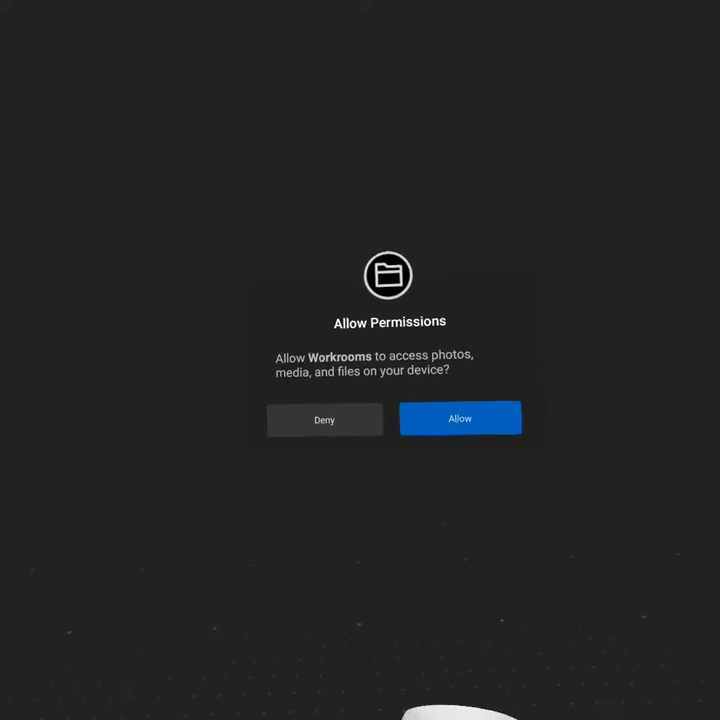
{"action": "left_click", "coordinate": [460, 418]}
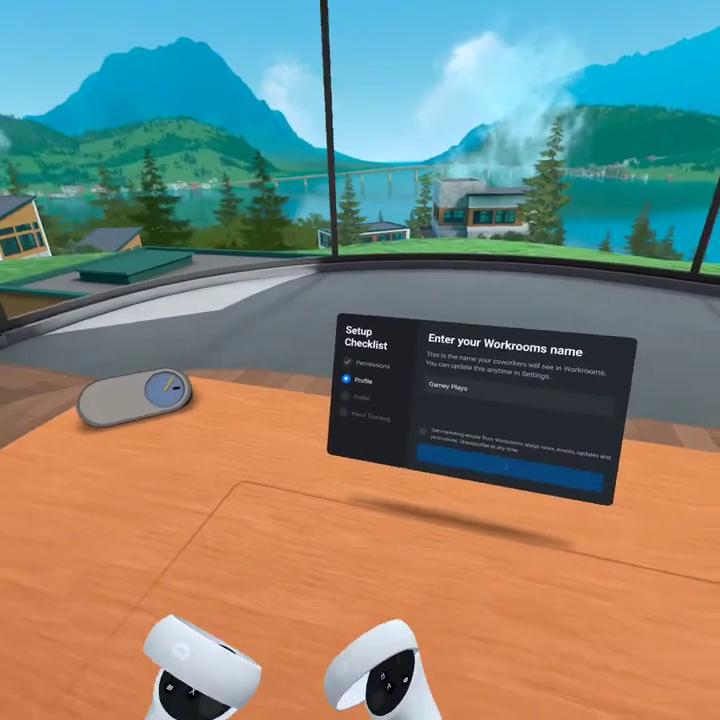
Confirm the display name and avatar, then finish the Get hands-on step.
{"action": "left_click", "coordinate": [414, 460]}
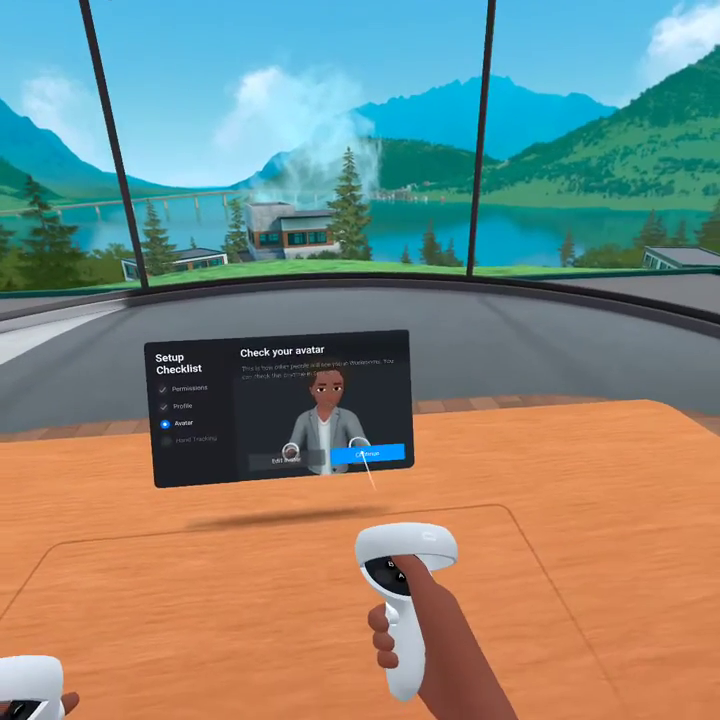
{"action": "left_click", "coordinate": [368, 466]}
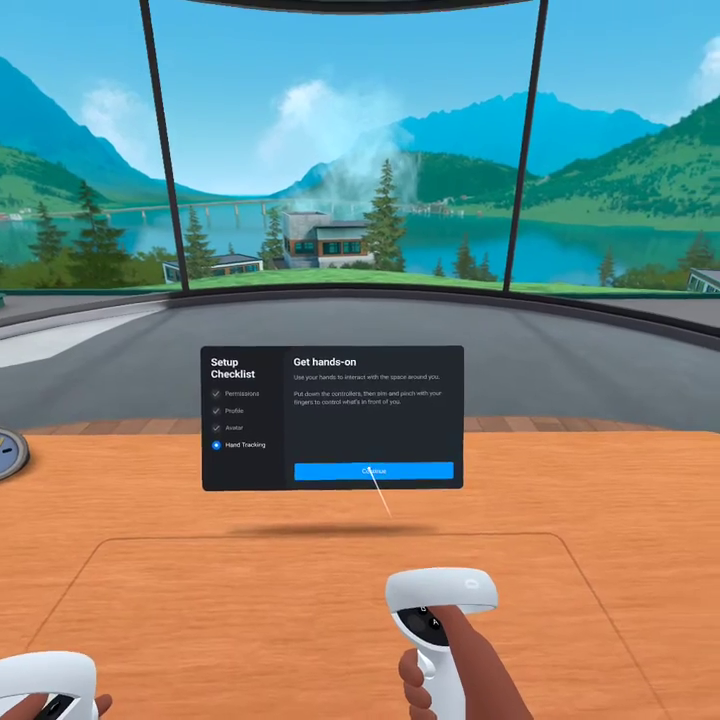
{"action": "left_click", "coordinate": [390, 452]}
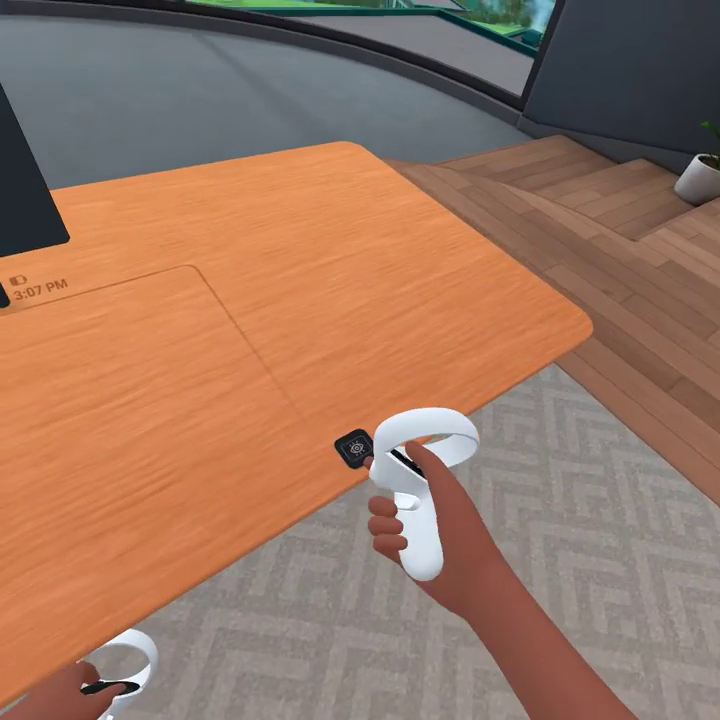
Toggle desk passthrough on and back off, then return to the Home menu's Today page.
{"action": "left_click", "coordinate": [354, 448]}
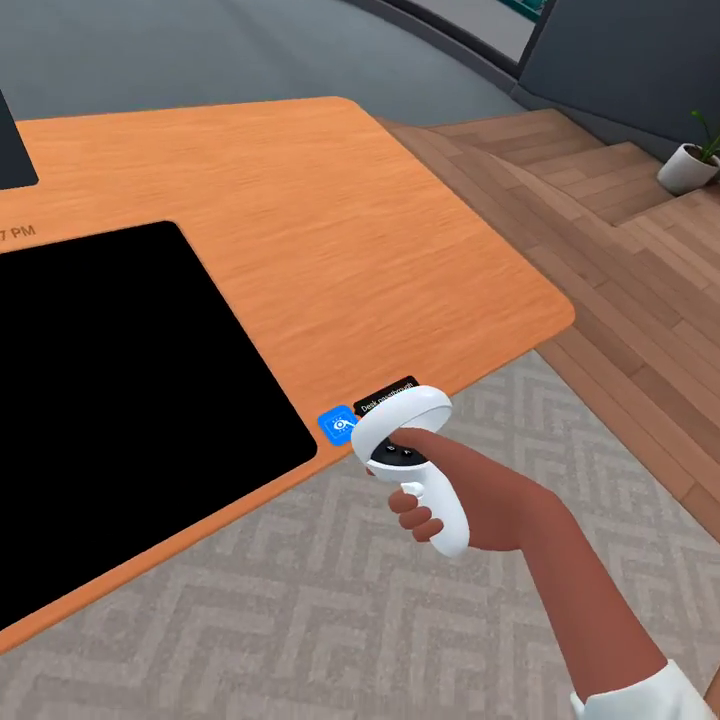
{"action": "left_click", "coordinate": [337, 427]}
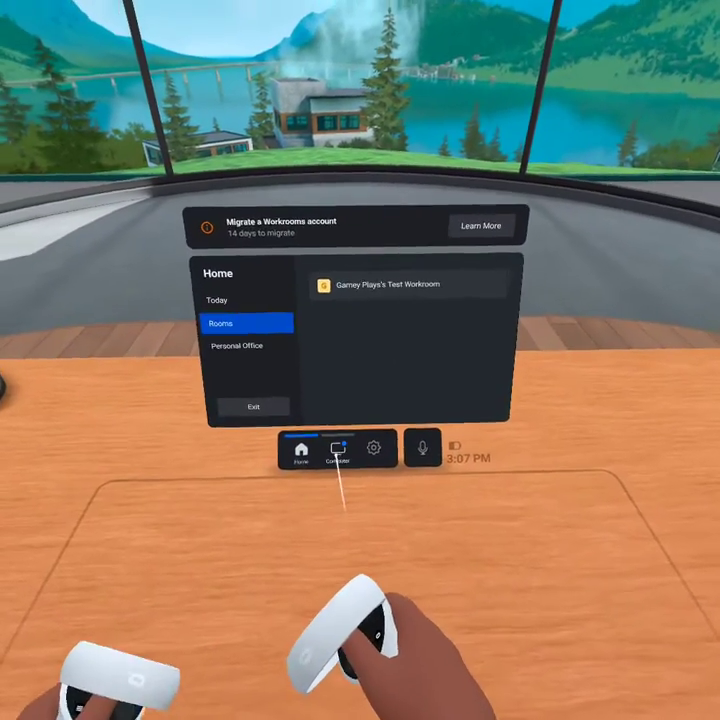
{"action": "left_click", "coordinate": [338, 449]}
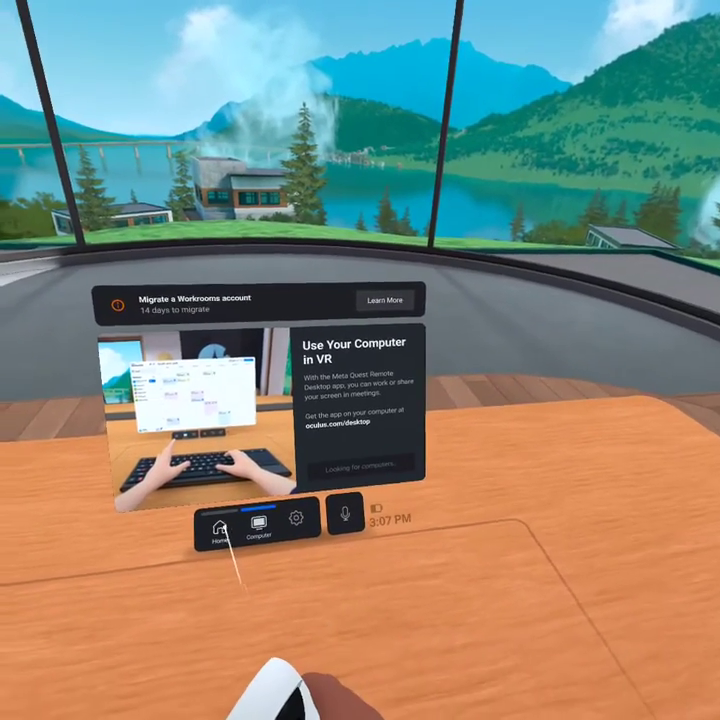
{"action": "left_click", "coordinate": [204, 542]}
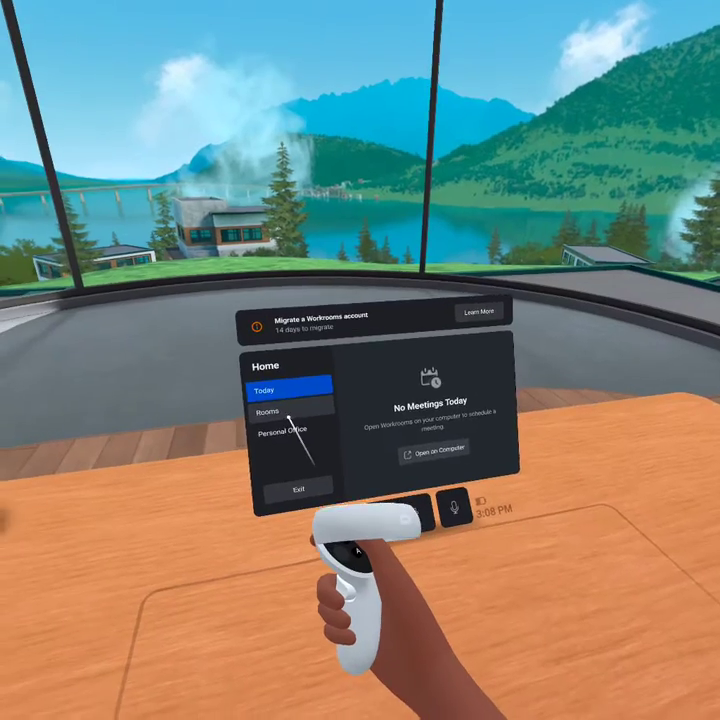
Preview Full Passthrough, then switch the personal office back to Lakes – Cabin and show Today.
{"action": "left_click", "coordinate": [279, 424]}
{"action": "left_click", "coordinate": [294, 444]}
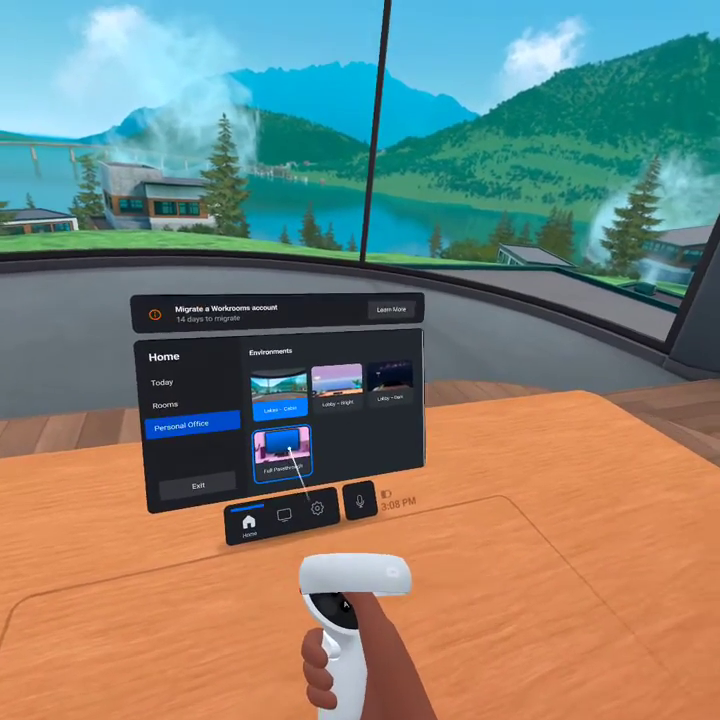
{"action": "left_click", "coordinate": [320, 452]}
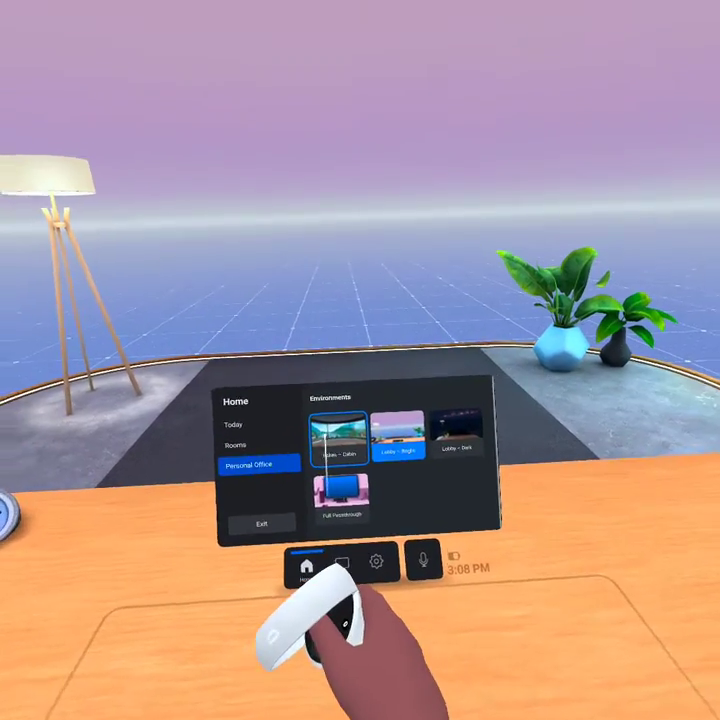
{"action": "left_click", "coordinate": [330, 435]}
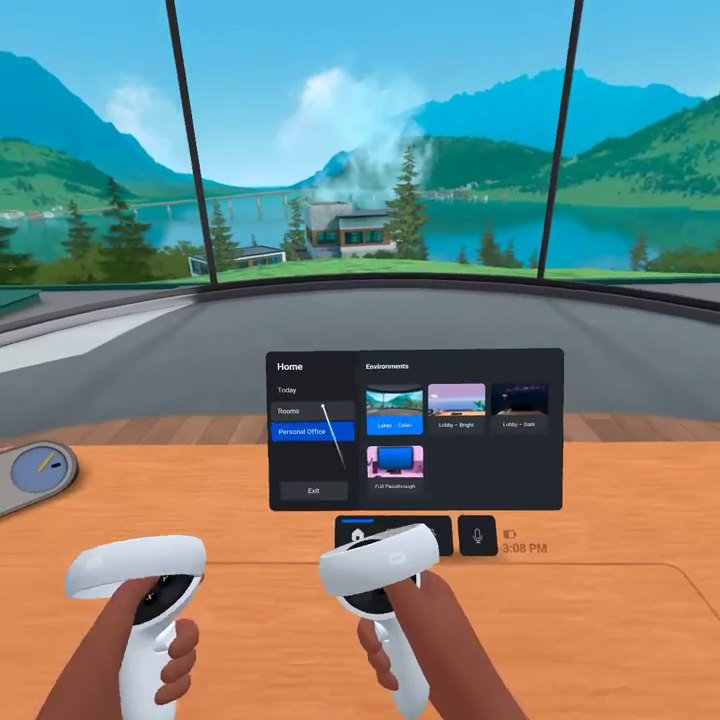
{"action": "left_click", "coordinate": [295, 390]}
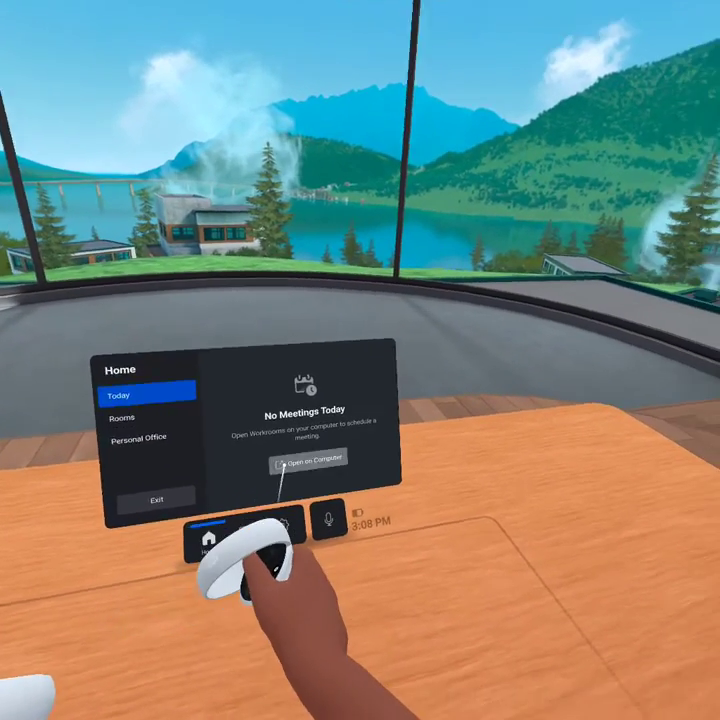
Return to Home and join the Test Workroom from the Rooms list.
{"action": "left_click", "coordinate": [312, 464]}
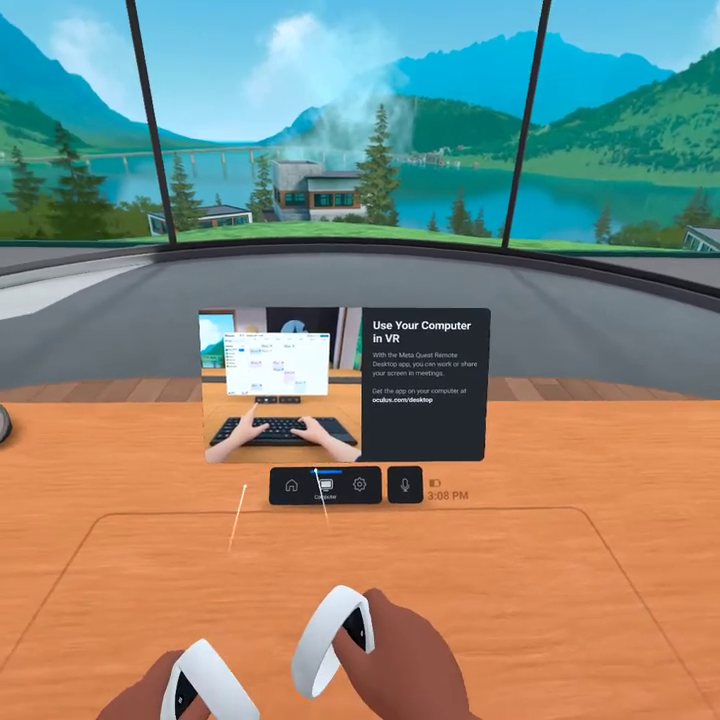
{"action": "left_click", "coordinate": [300, 505]}
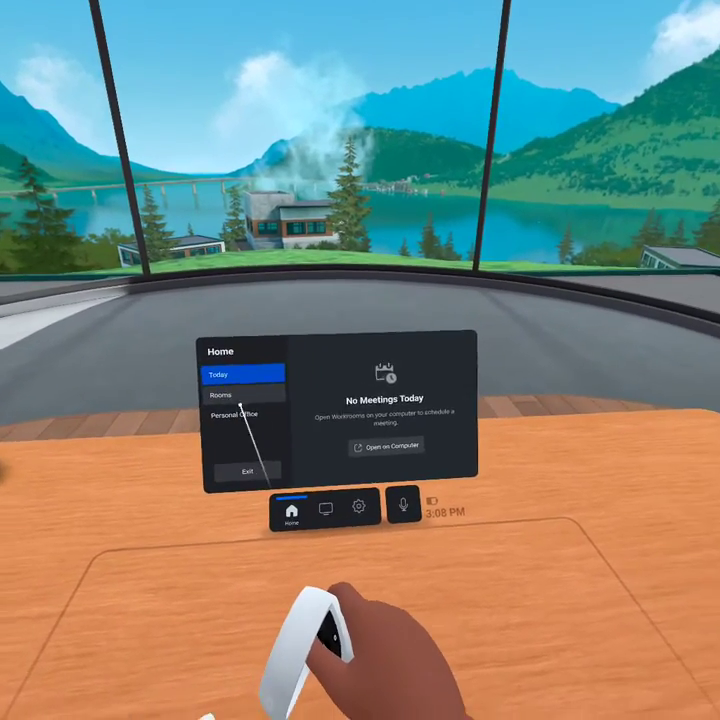
{"action": "left_click", "coordinate": [240, 398]}
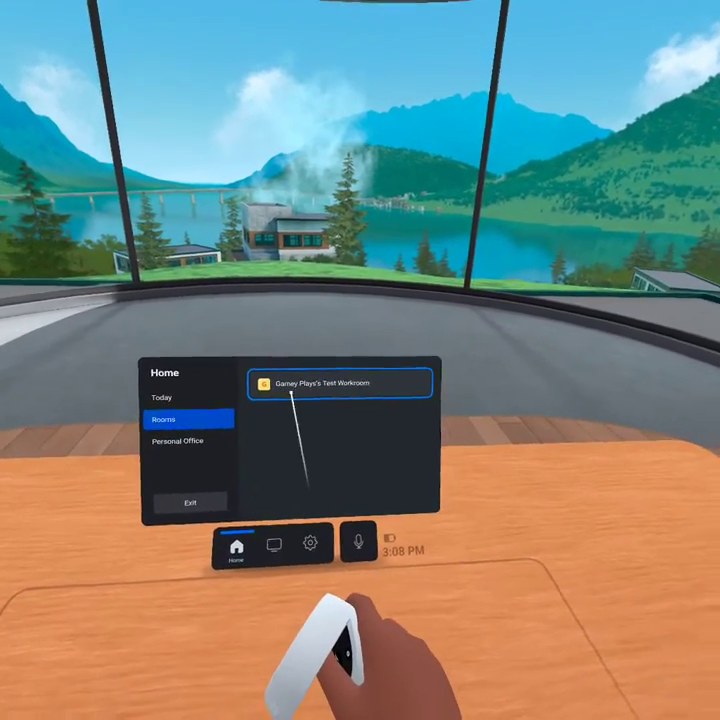
{"action": "left_click", "coordinate": [330, 378]}
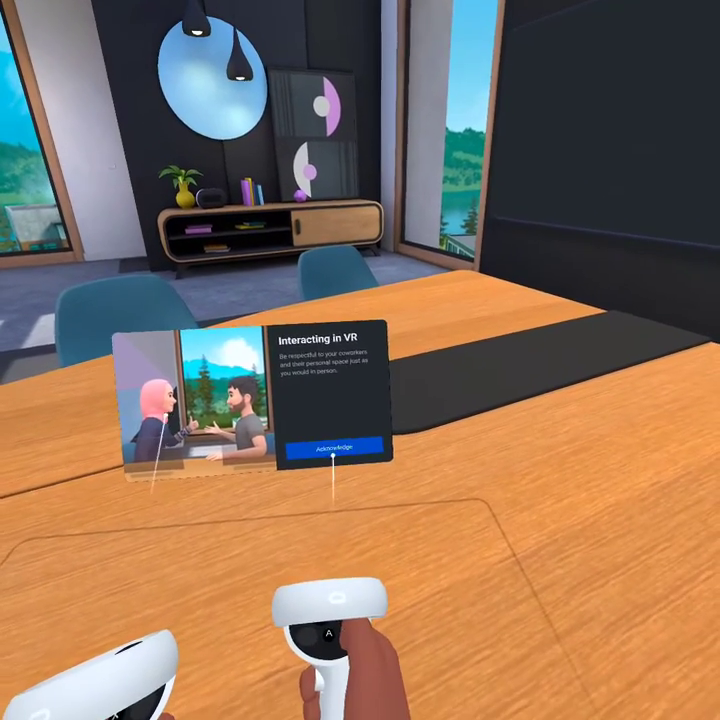
Acknowledge the Interacting in VR etiquette card.
{"action": "left_click", "coordinate": [340, 473]}
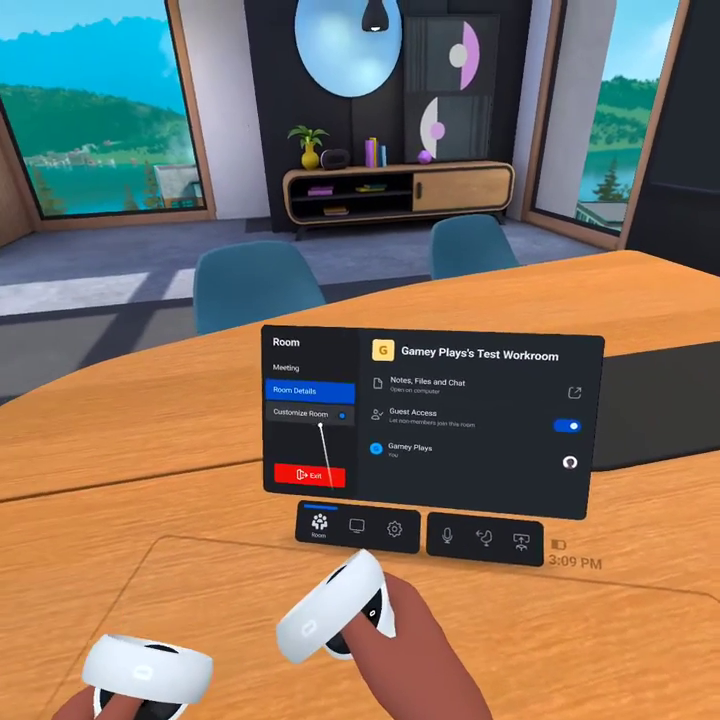
Switch the table layout to Conversation, check Room Details, and show the computer-in-VR page.
{"action": "left_click", "coordinate": [241, 397]}
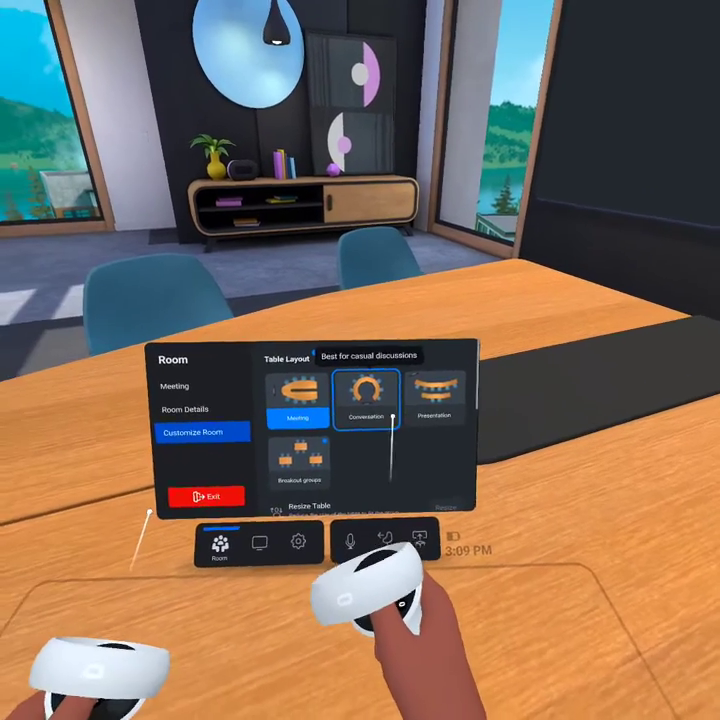
{"action": "left_click", "coordinate": [392, 417]}
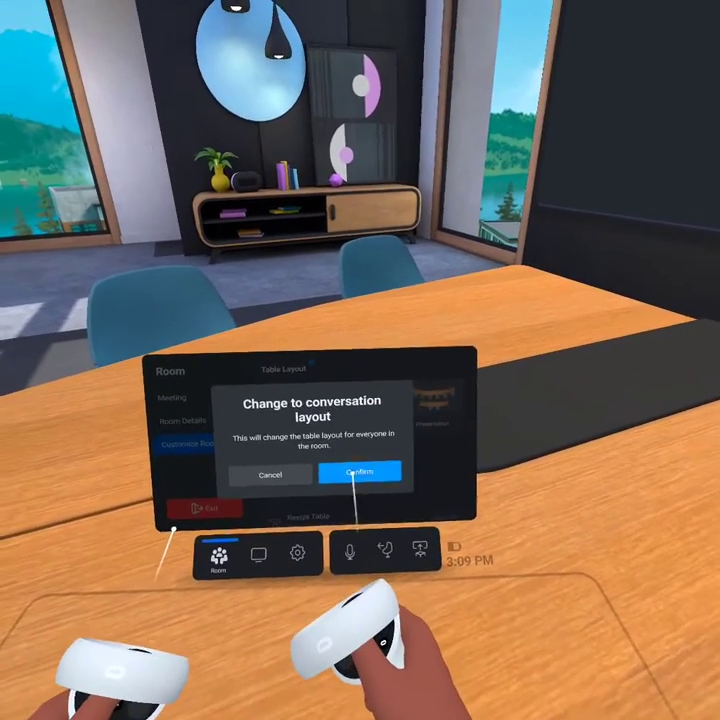
{"action": "left_click", "coordinate": [365, 475]}
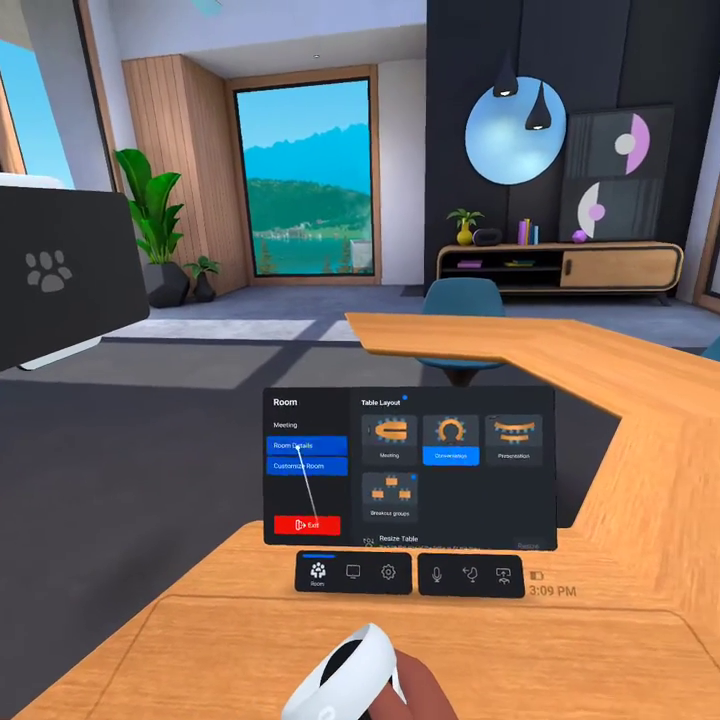
{"action": "left_click", "coordinate": [222, 441]}
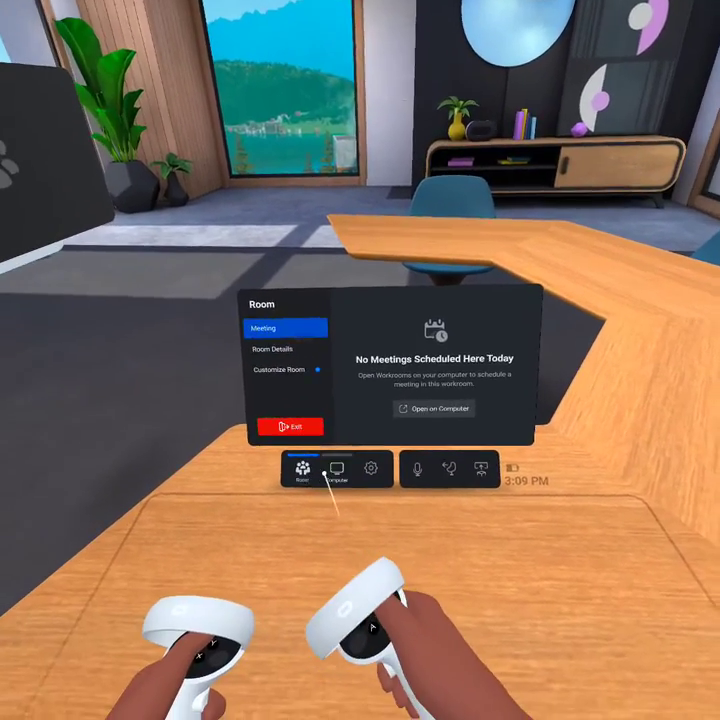
{"action": "left_click", "coordinate": [336, 487]}
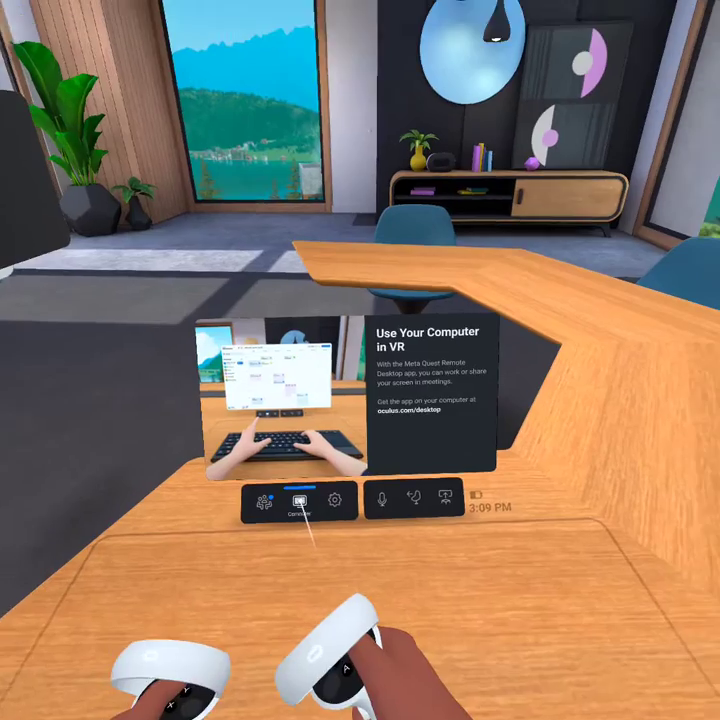
{"action": "left_click", "coordinate": [369, 487]}
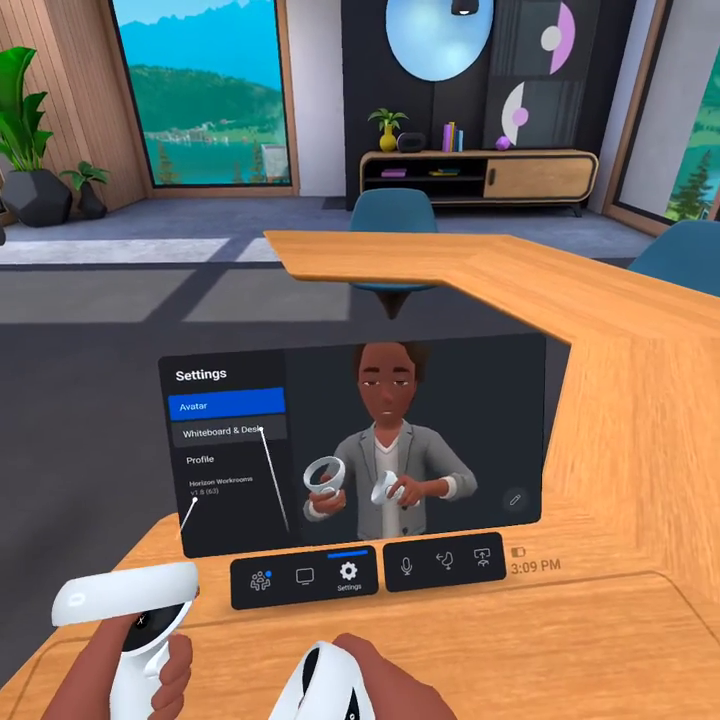
{"action": "left_click", "coordinate": [254, 430]}
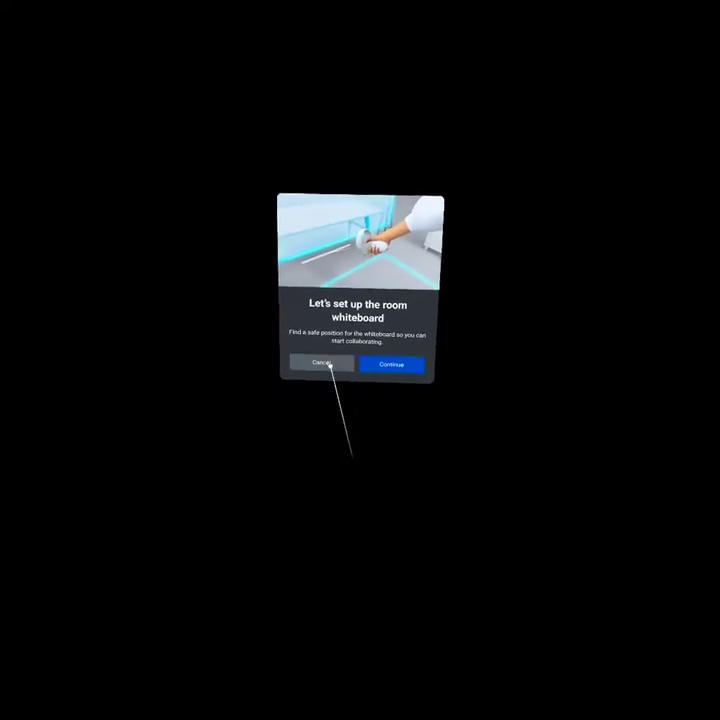
{"action": "left_click", "coordinate": [330, 366]}
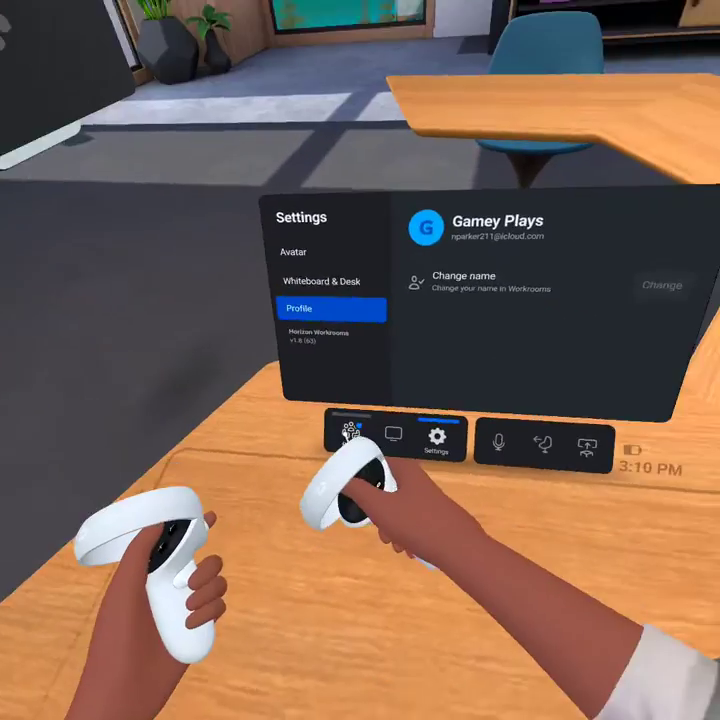
{"action": "left_click", "coordinate": [291, 520]}
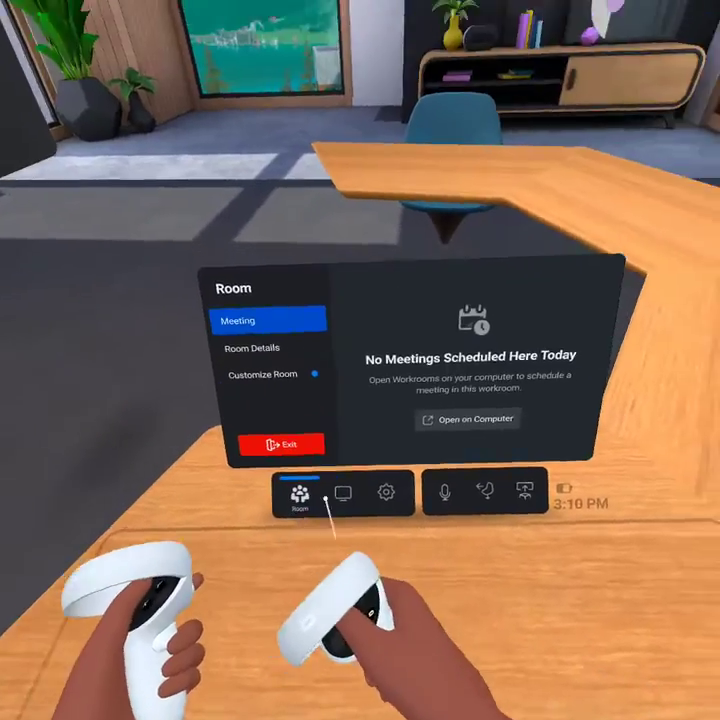
{"action": "left_click", "coordinate": [300, 476]}
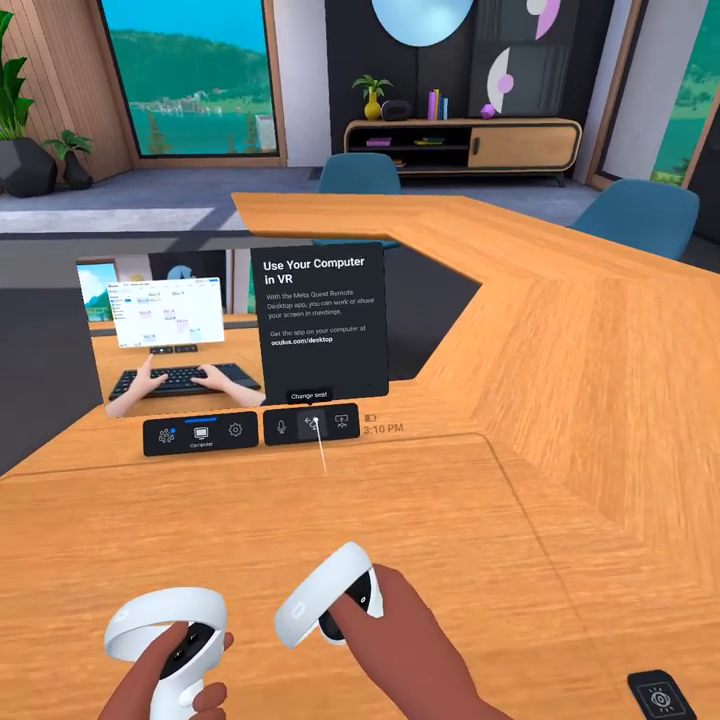
Move to a different seat at the table and bring up the whiteboard prompt.
{"action": "left_click", "coordinate": [327, 449]}
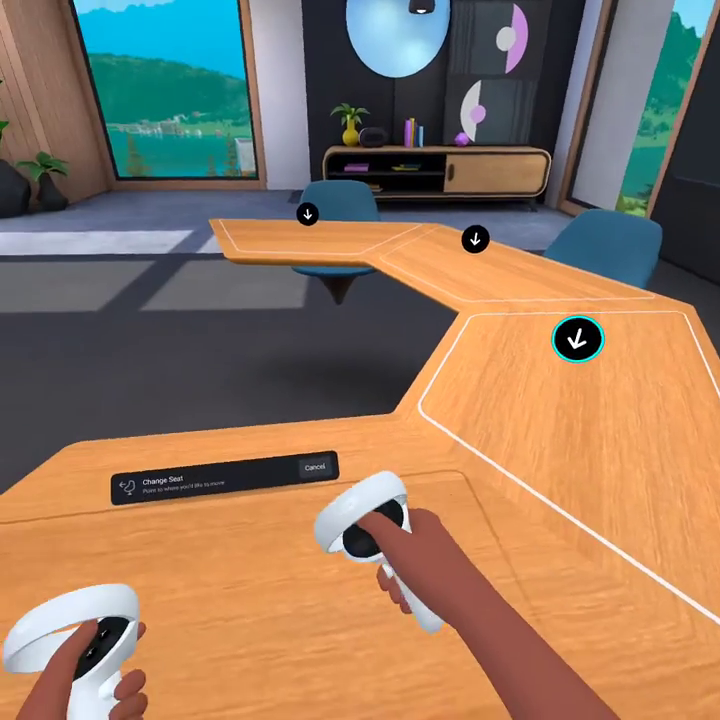
{"action": "left_click", "coordinate": [370, 425]}
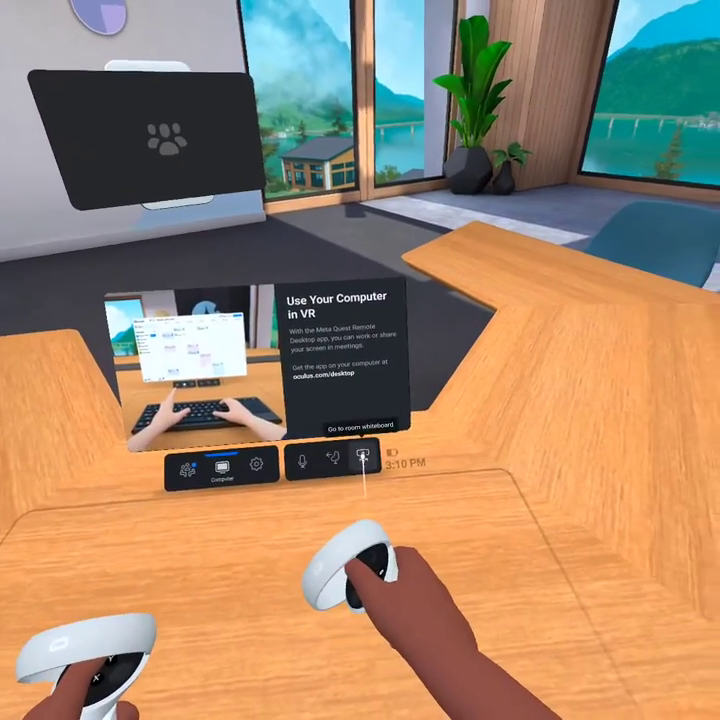
{"action": "left_click", "coordinate": [388, 460]}
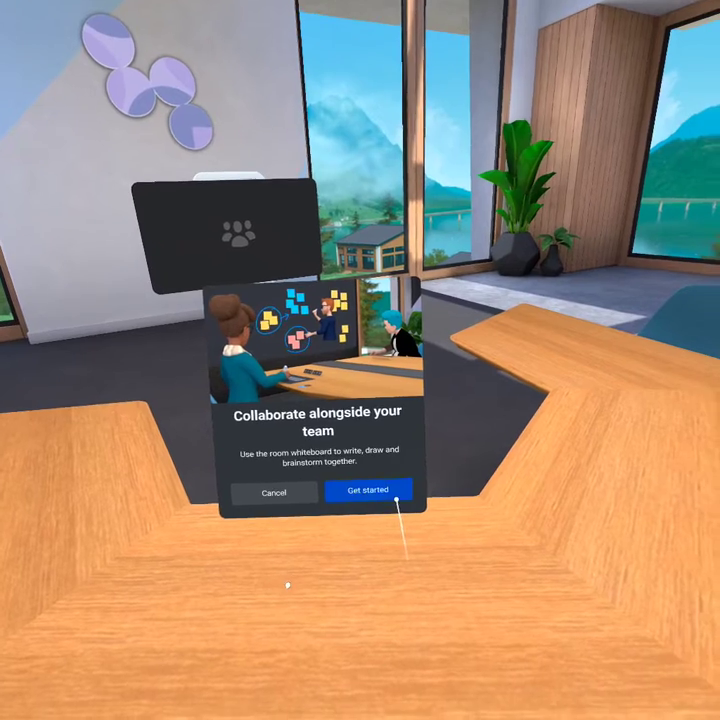
Drag the whiteboard away from the wall, confirm its position, and continue to stand at it.
{"action": "left_click", "coordinate": [396, 497]}
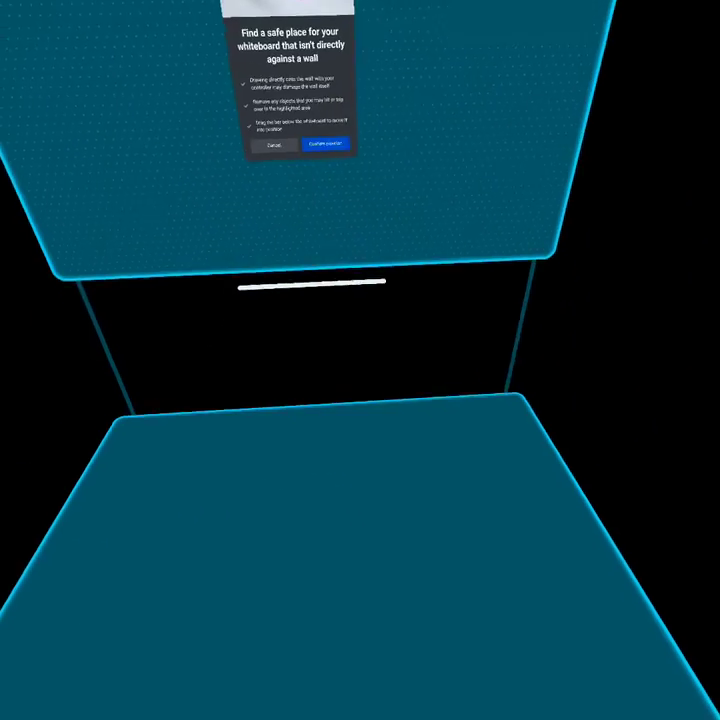
{"action": "left_click", "coordinate": [344, 394]}
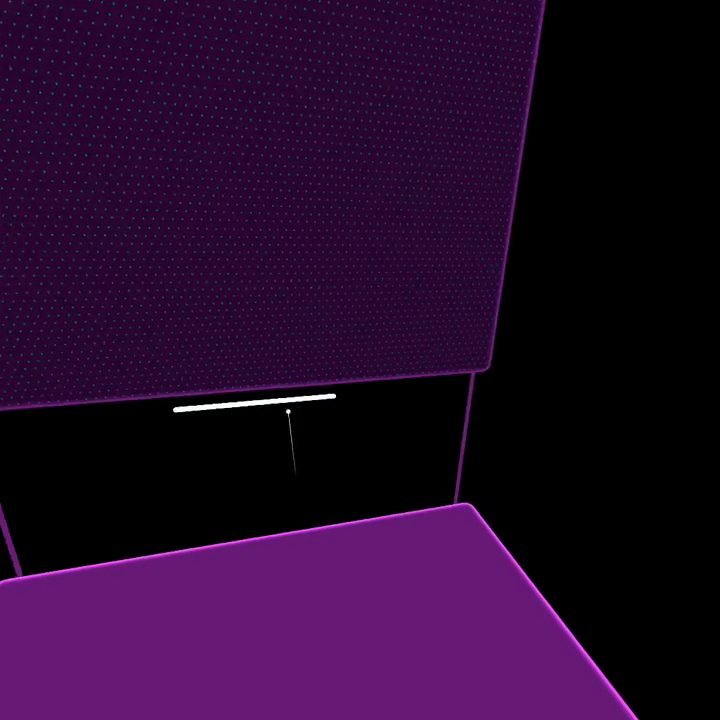
{"action": "left_click", "coordinate": [228, 384]}
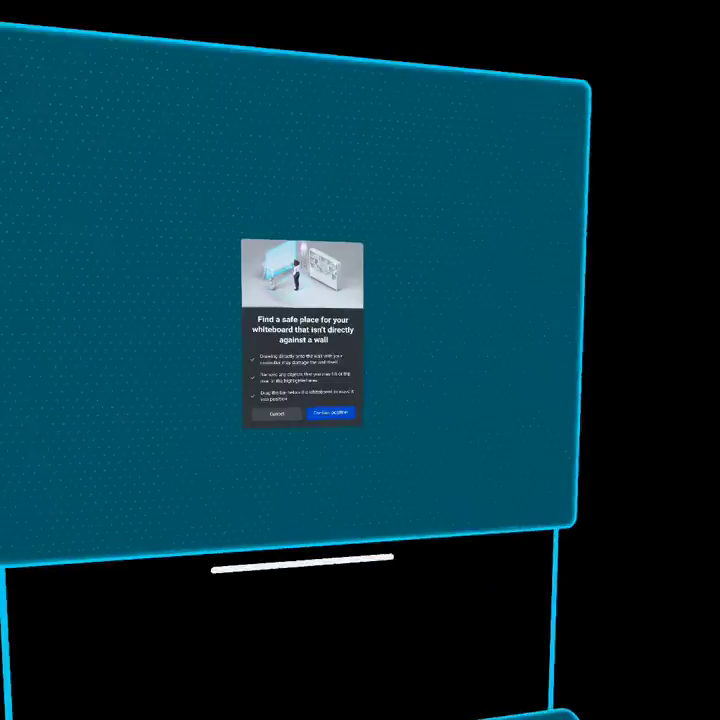
{"action": "left_click", "coordinate": [370, 450]}
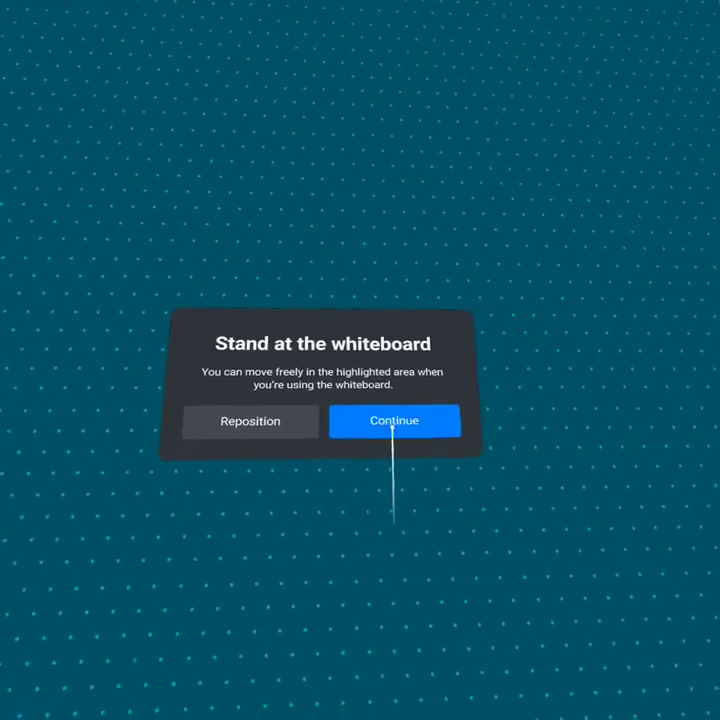
{"action": "left_click", "coordinate": [380, 414]}
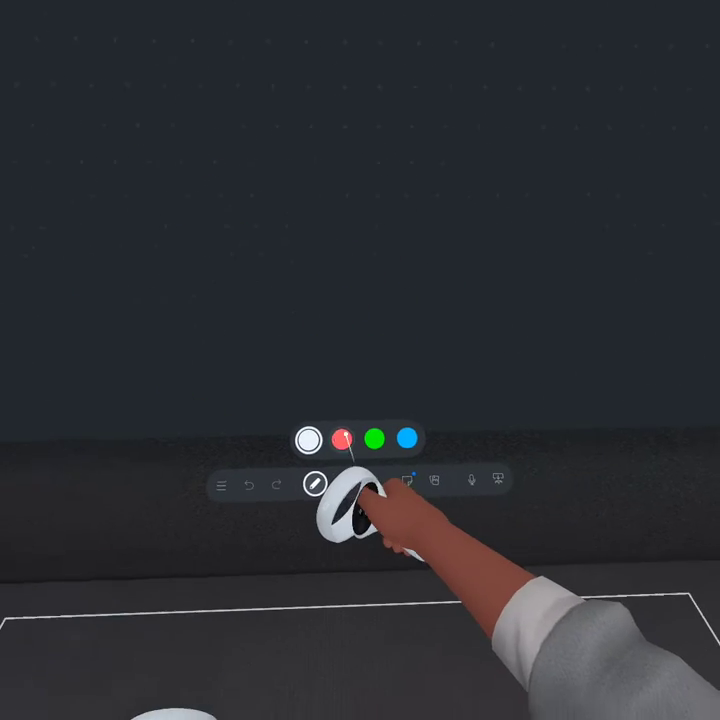
Choose the red pen colour and draw five red strokes on the whiteboard, including long diagonal and vertical lines.
{"action": "left_click", "coordinate": [343, 438]}
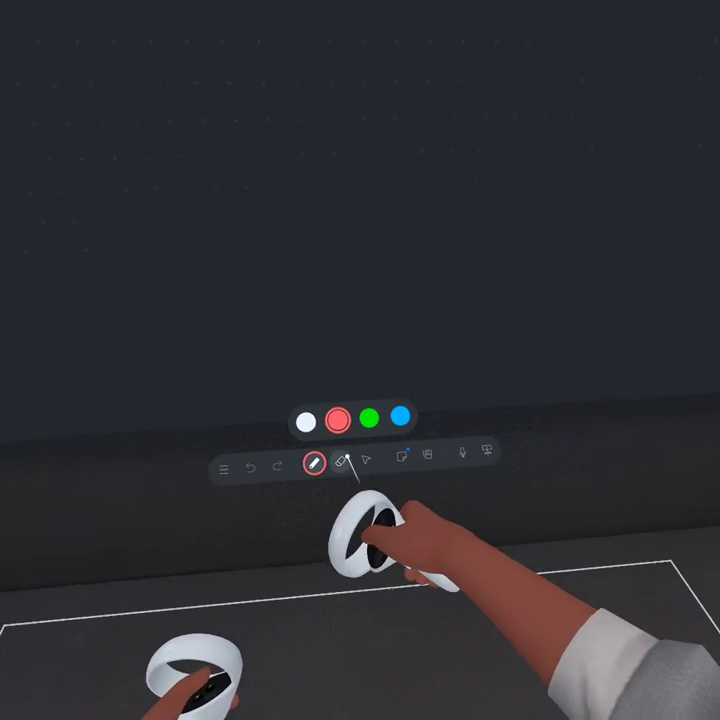
{"action": "left_click_drag", "start_coordinate": [345, 350], "coordinate": [458, 321]}
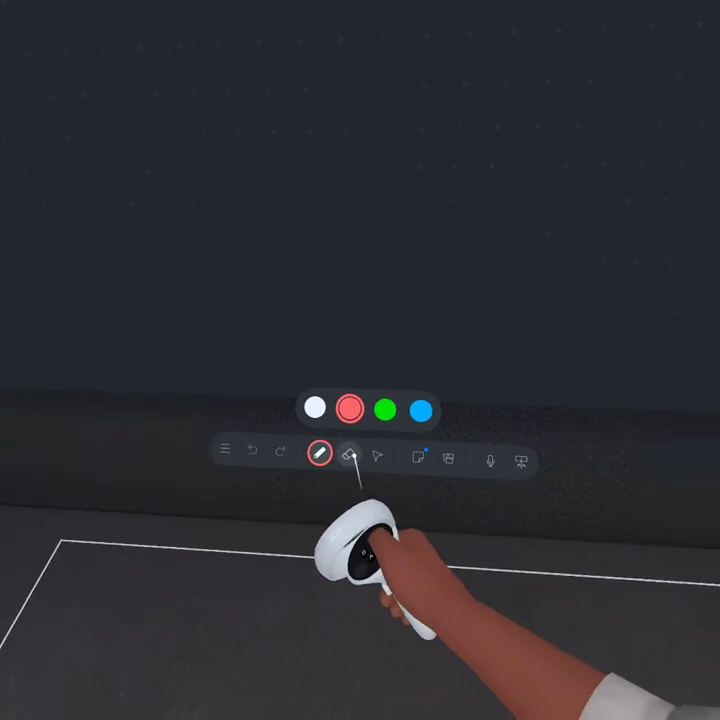
{"action": "left_click_drag", "start_coordinate": [362, 371], "coordinate": [295, 318]}
{"action": "left_click_drag", "start_coordinate": [305, 447], "coordinate": [643, 265]}
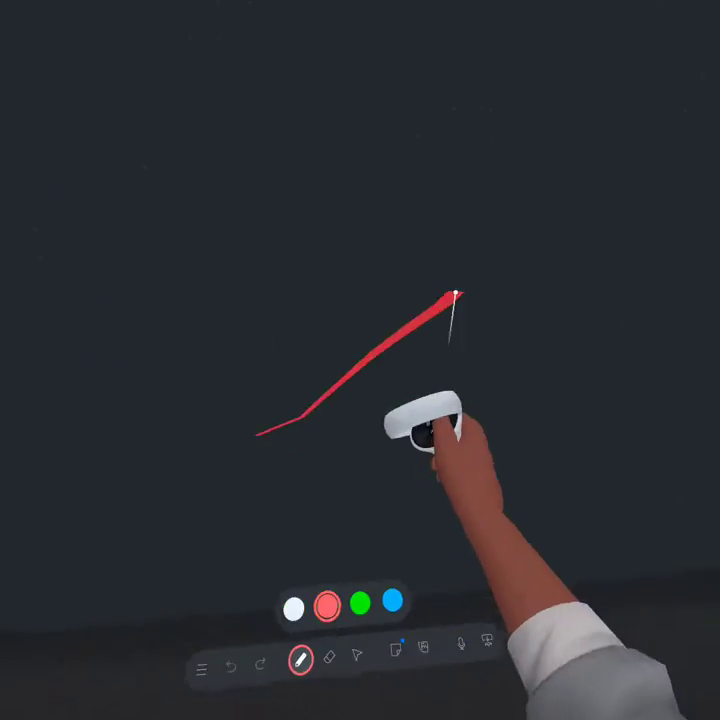
{"action": "mouse_move", "coordinate": [209, 289]}
{"action": "left_mouse_down"}
{"action": "mouse_move", "coordinate": [249, 257]}
{"action": "mouse_move", "coordinate": [308, 318]}
{"action": "left_mouse_up"}
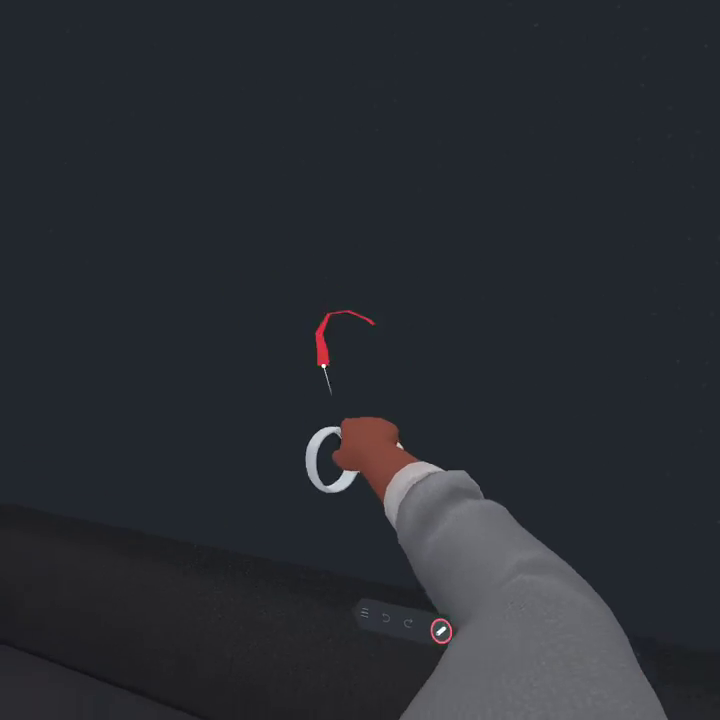
{"action": "left_click_drag", "start_coordinate": [329, 393], "coordinate": [350, 16]}
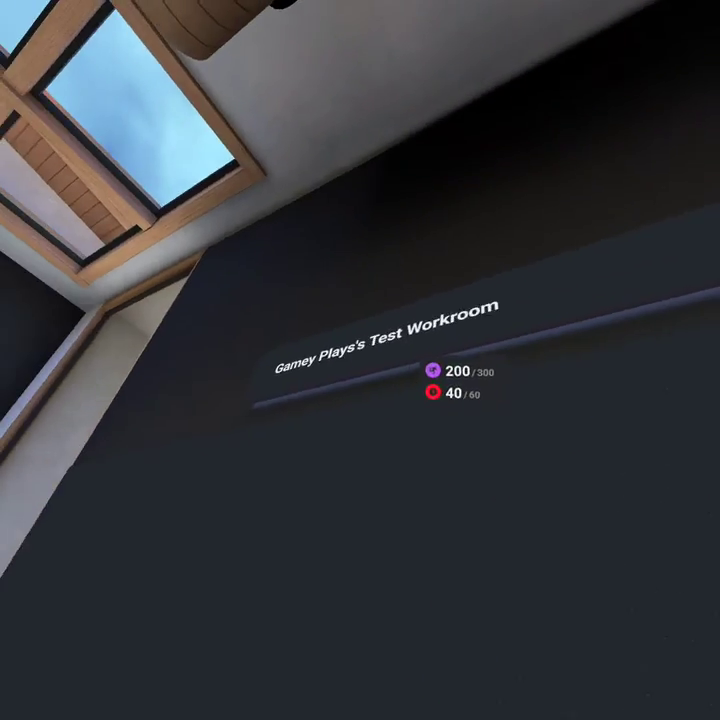